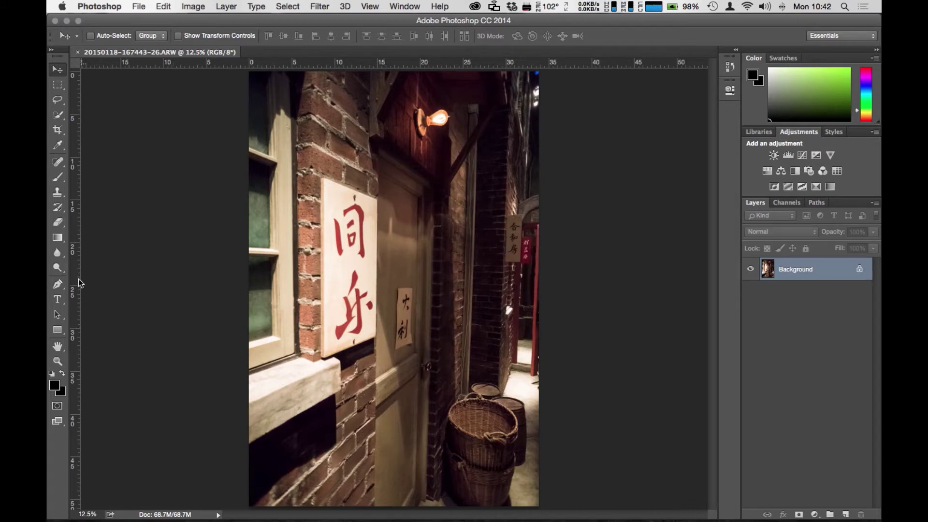
- Place a vertical guide on the window frame, then move it to the far wall edge at about 26 cm
{"action": "left_click_drag", "start_coordinate": [77, 279], "coordinate": [298, 270]}
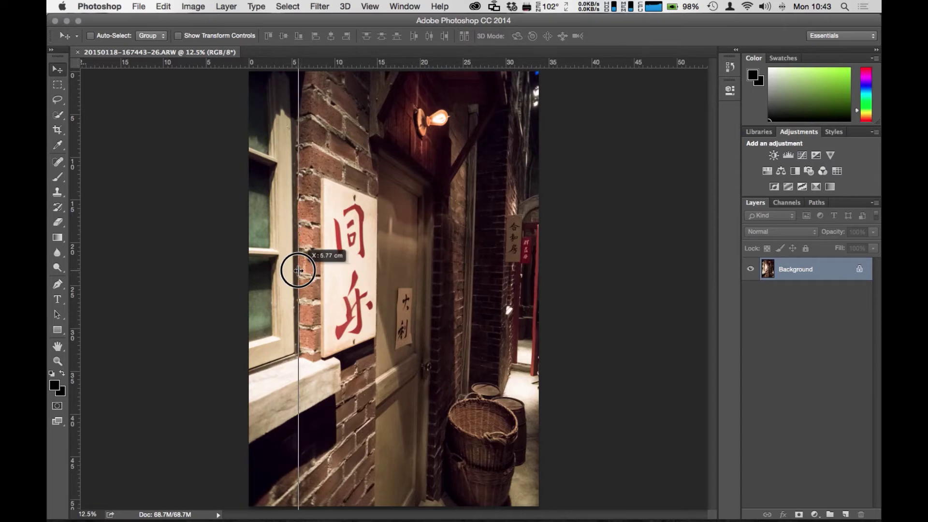
{"action": "left_click_drag", "start_coordinate": [298, 270], "coordinate": [474, 278]}
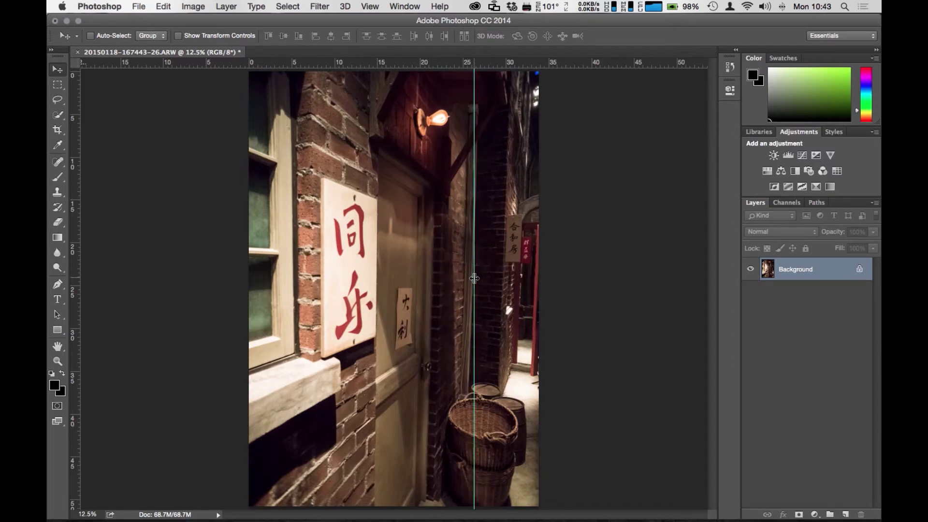
{"action": "left_click", "coordinate": [319, 6]}
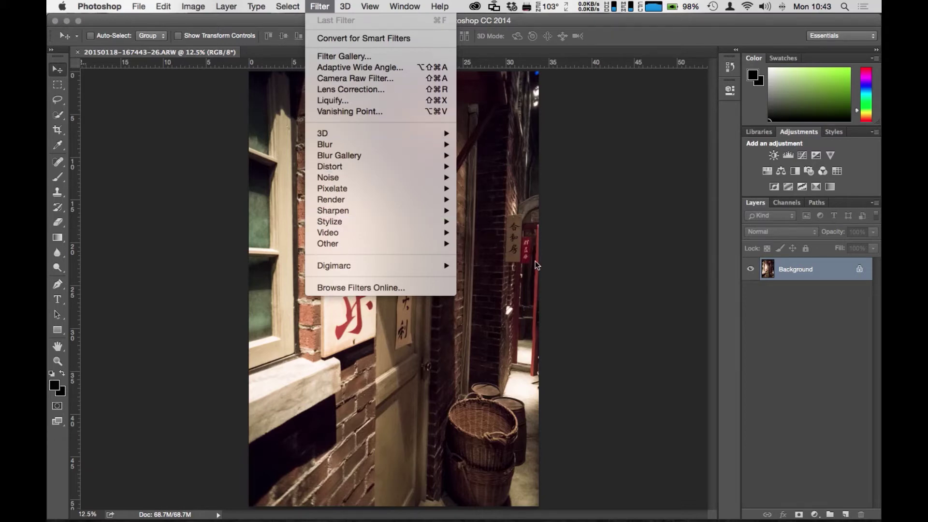
{"action": "left_click", "coordinate": [592, 238]}
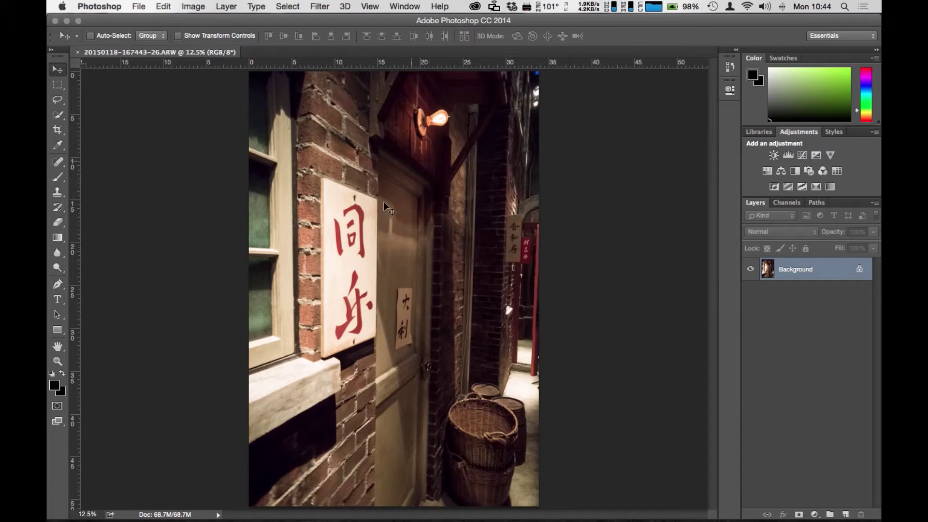
{"action": "left_click", "coordinate": [312, 6]}
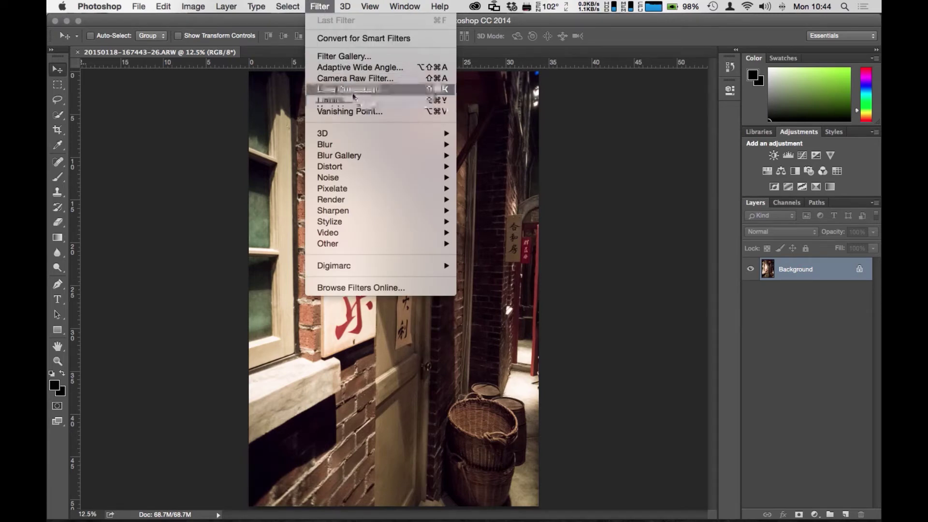
{"action": "left_click", "coordinate": [387, 90]}
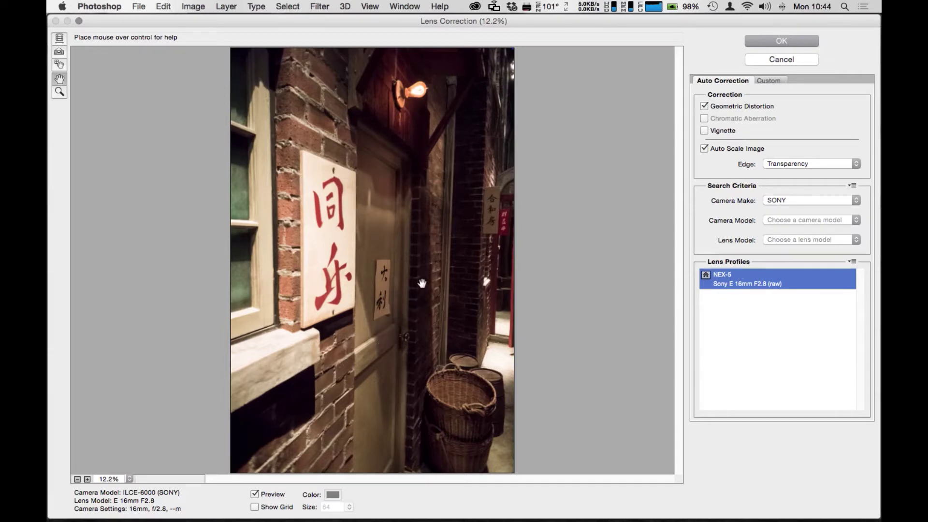
{"action": "left_click", "coordinate": [781, 40]}
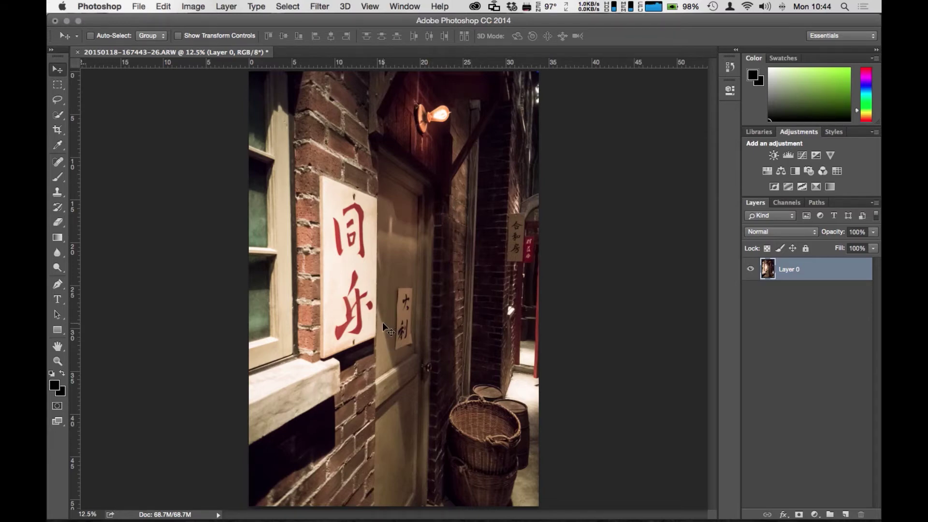
{"action": "key", "text": "F12"}
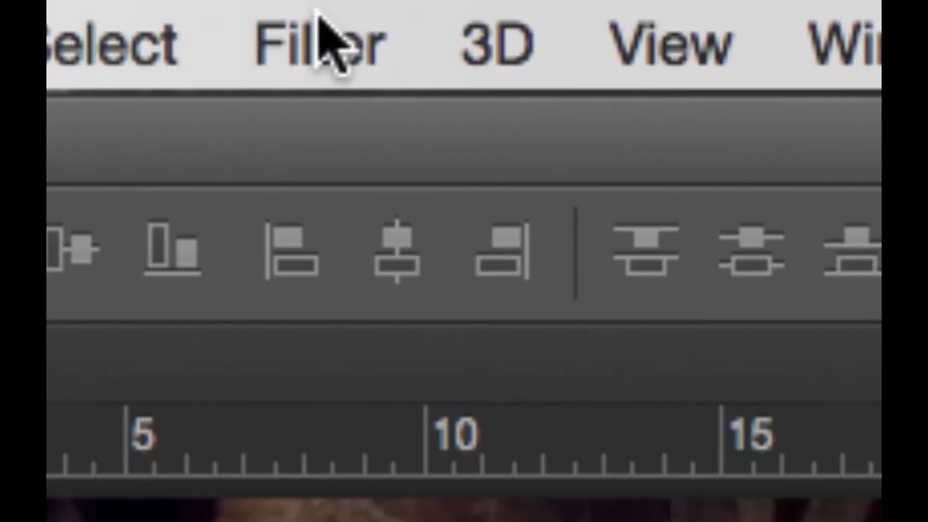
- Open Adaptive Wide Angle with Perspective correction and lower Scale to about 81%
{"action": "left_click", "coordinate": [319, 19]}
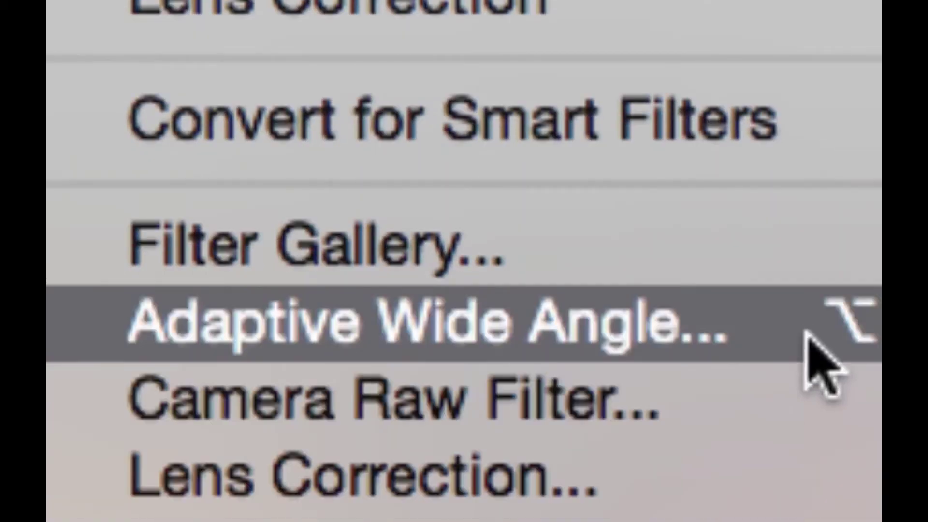
{"action": "left_click", "coordinate": [825, 363]}
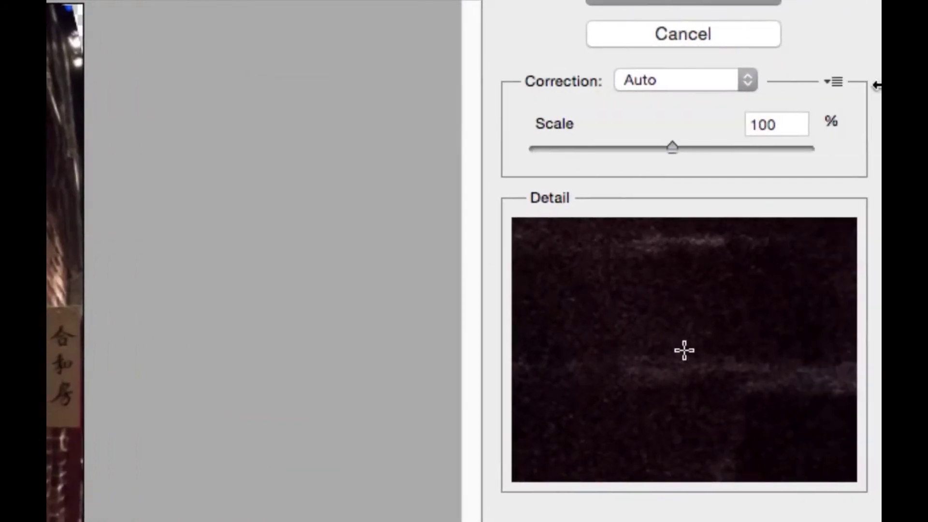
{"action": "left_click", "coordinate": [724, 147]}
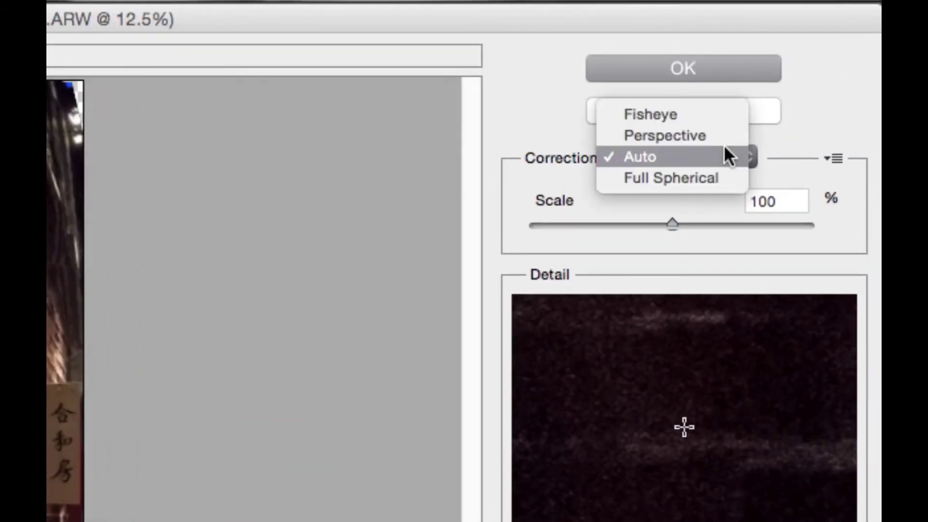
{"action": "left_click", "coordinate": [672, 138]}
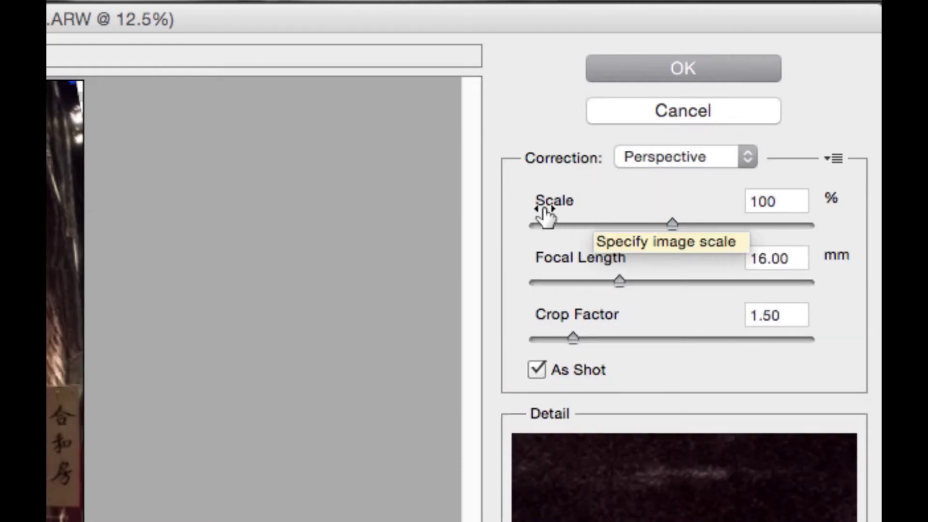
{"action": "left_click", "coordinate": [672, 223]}
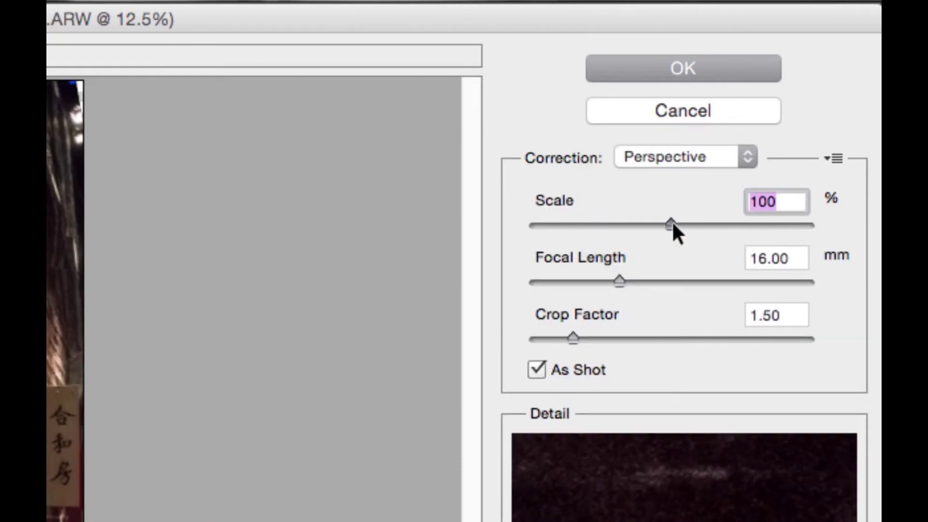
{"action": "left_click_drag", "start_coordinate": [672, 224], "coordinate": [620, 225]}
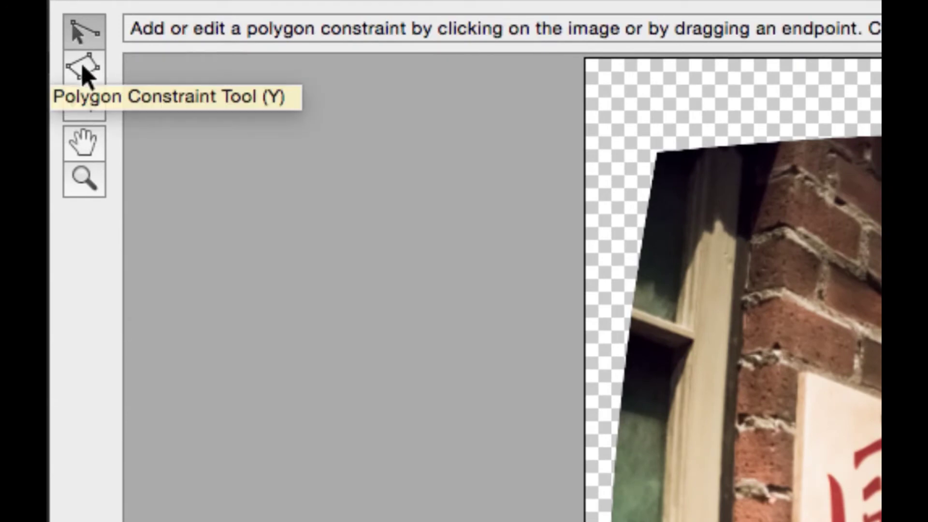
- Outline the top, right, bottom and left edges of the warped photo with a closed polygon constraint
{"action": "left_click", "coordinate": [85, 70]}
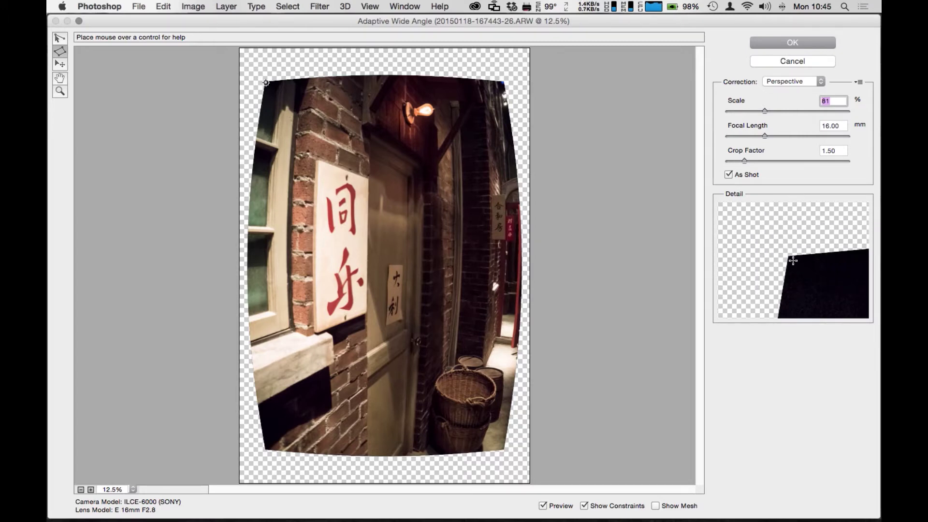
{"action": "left_click", "coordinate": [265, 82]}
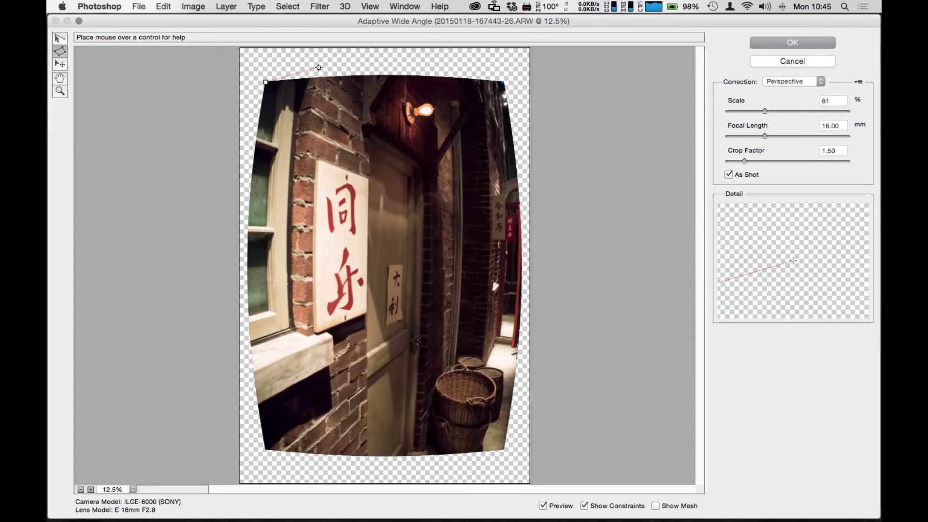
{"action": "left_click", "coordinate": [356, 78]}
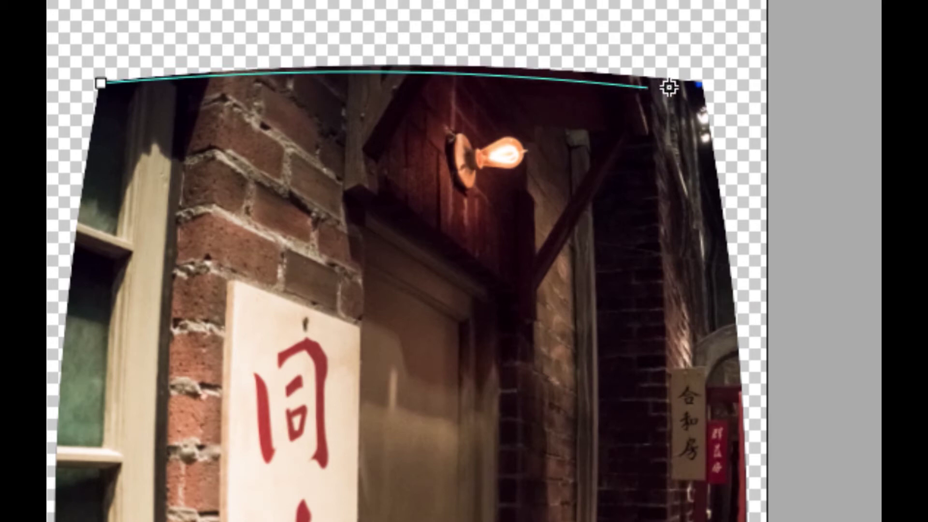
{"action": "left_click", "coordinate": [702, 84]}
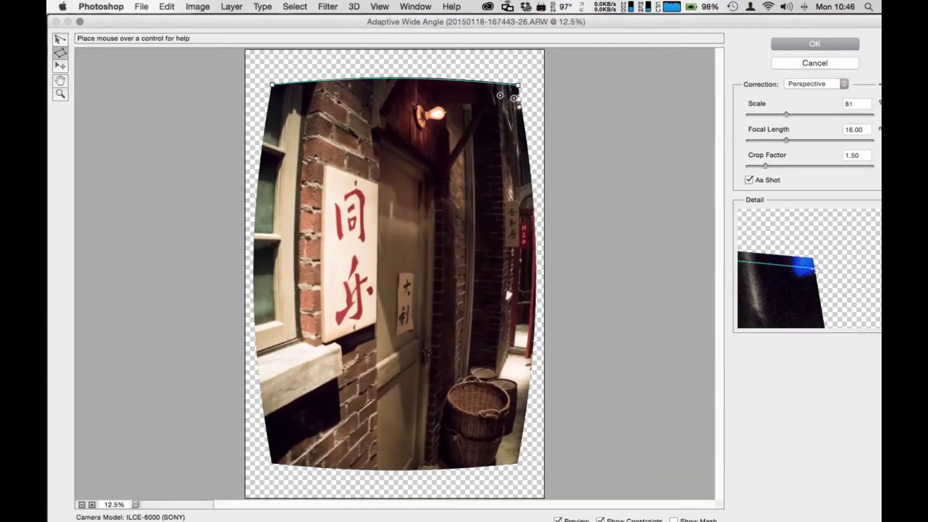
{"action": "left_click", "coordinate": [513, 97]}
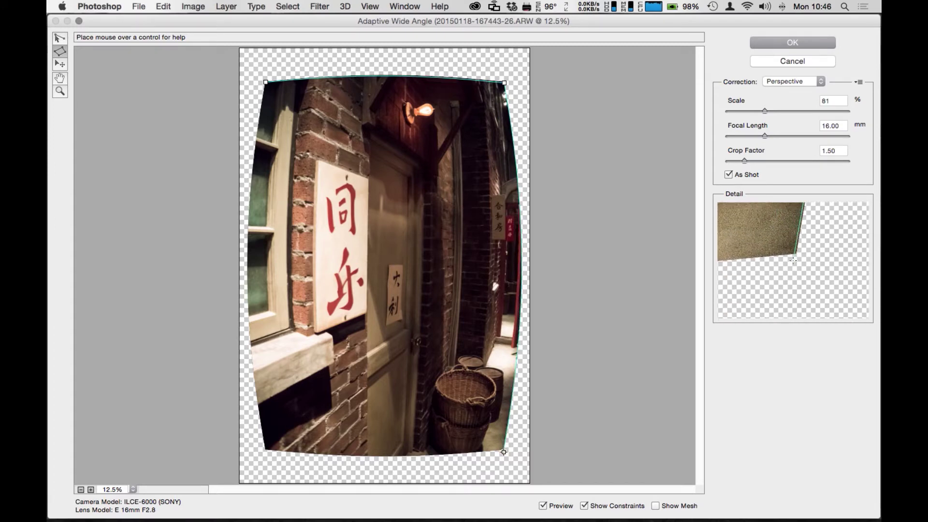
{"action": "left_click", "coordinate": [503, 450], "text": "shift"}
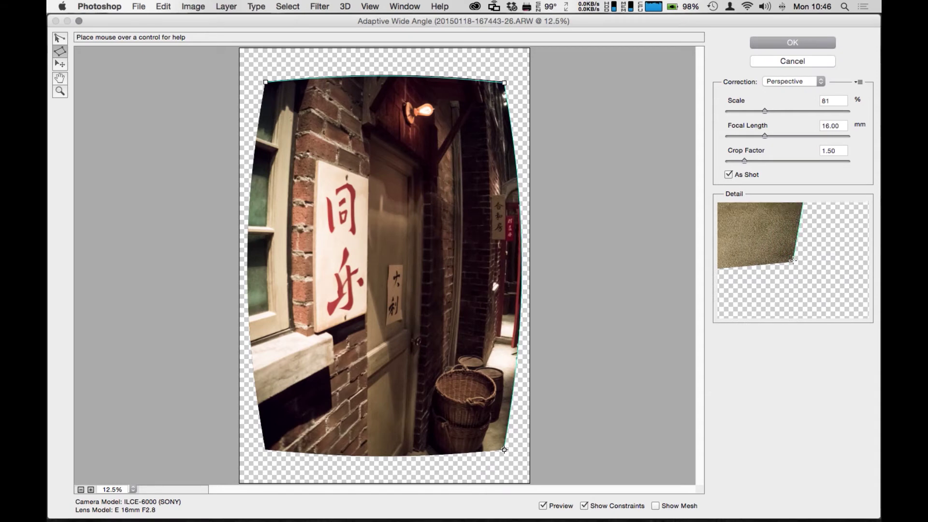
{"action": "left_click", "coordinate": [504, 449]}
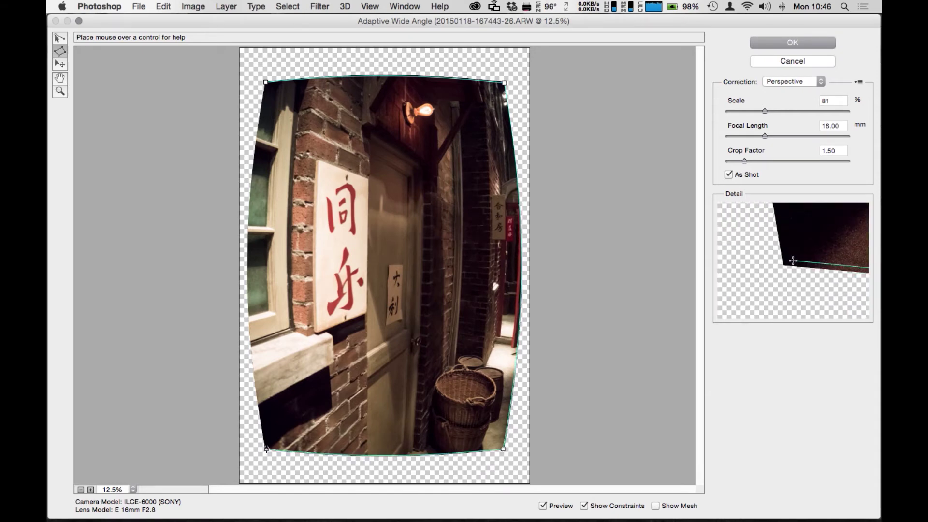
{"action": "left_click", "coordinate": [266, 448]}
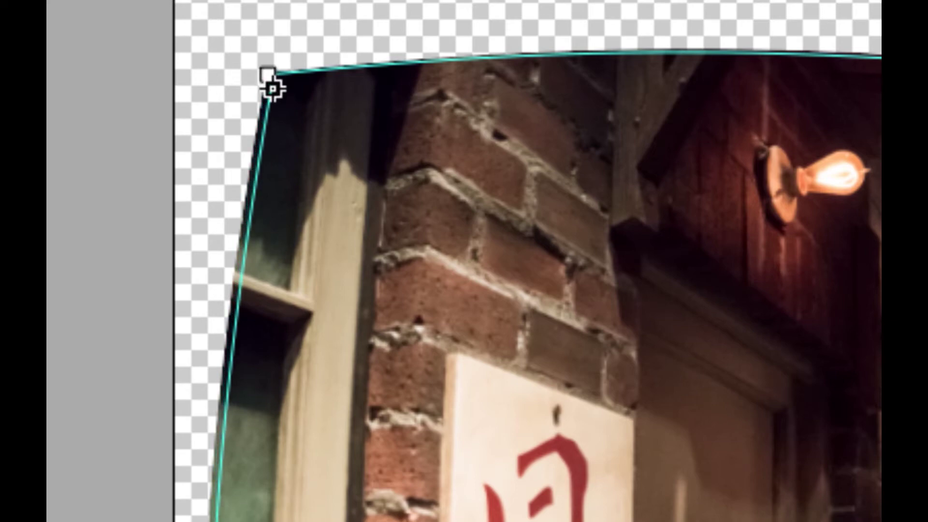
{"action": "left_click", "coordinate": [271, 78]}
{"action": "left_click", "coordinate": [269, 78]}
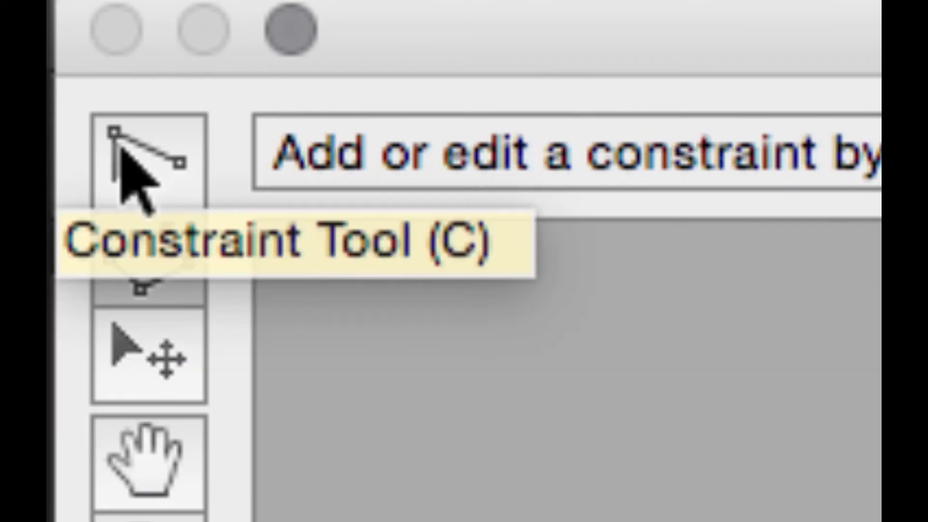
- Add a 90° vertical line constraint along the door frame edge, undoing an accidental tilt
{"action": "left_click", "coordinate": [127, 160]}
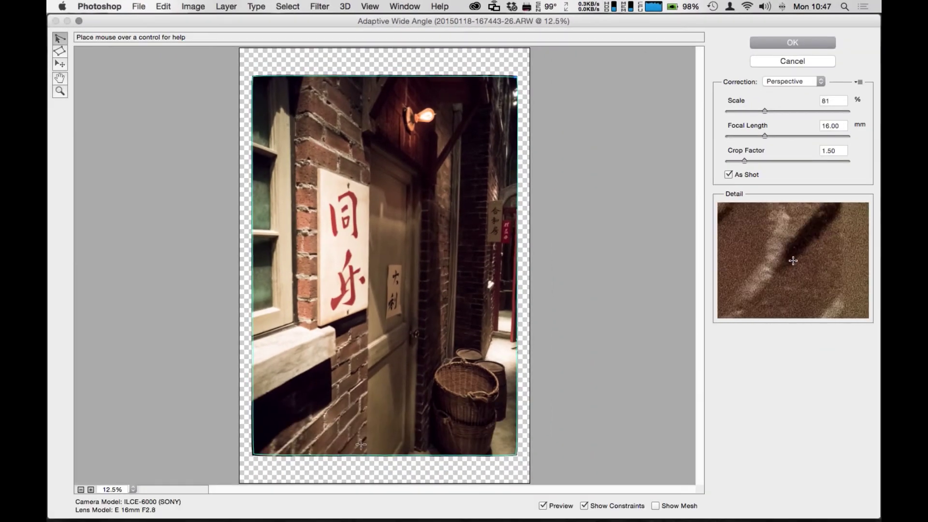
{"action": "left_click", "coordinate": [372, 140]}
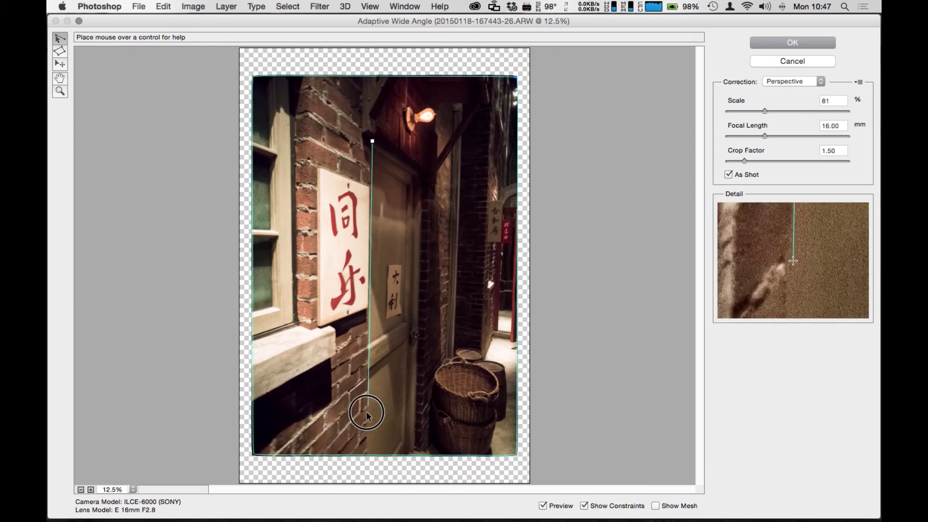
{"action": "left_click", "coordinate": [371, 445]}
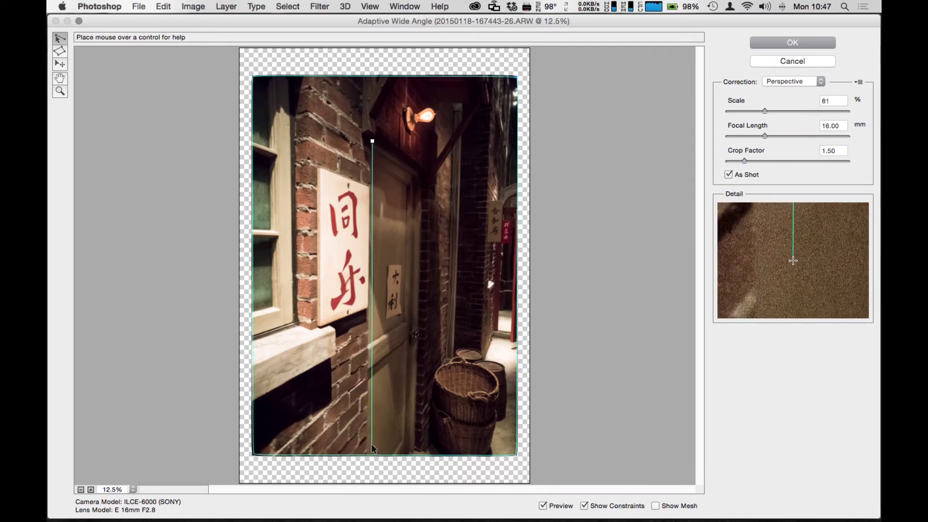
{"action": "left_click", "coordinate": [372, 200], "text": "shift"}
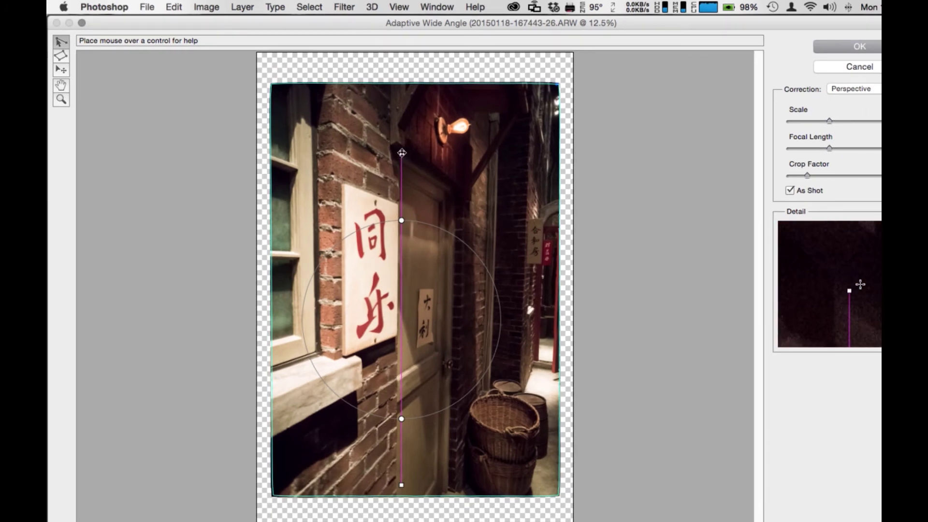
{"action": "left_click_drag", "start_coordinate": [401, 153], "coordinate": [425, 161]}
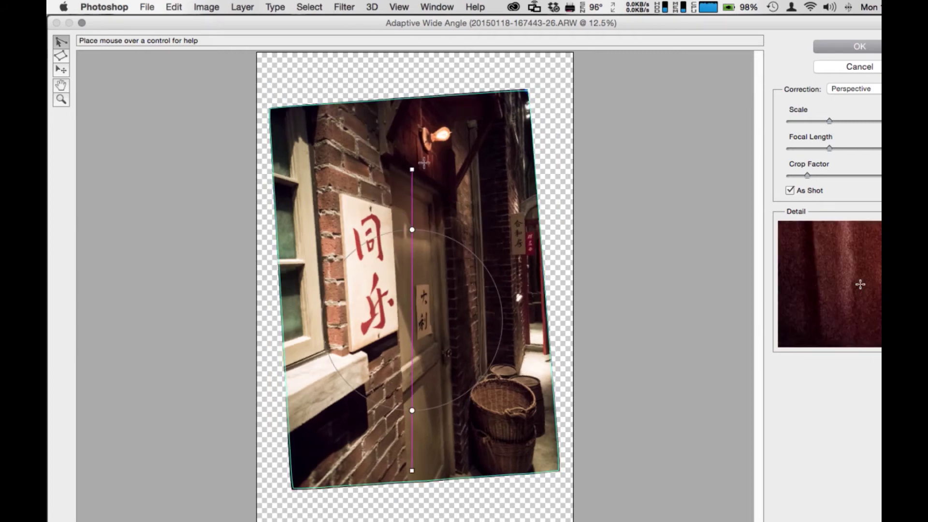
{"action": "key", "text": "super+z"}
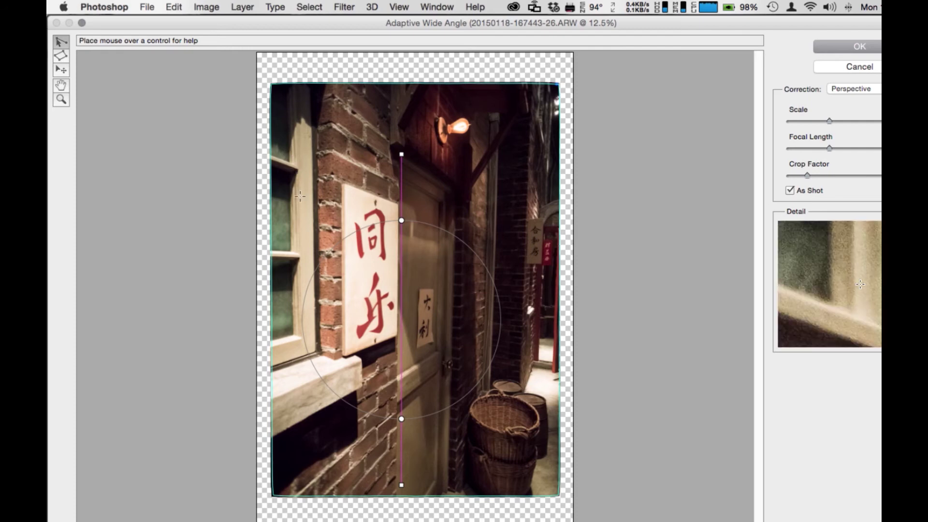
- Add vertical constraints along the left window frame and the far right wall edge
{"action": "left_click", "coordinate": [297, 97]}
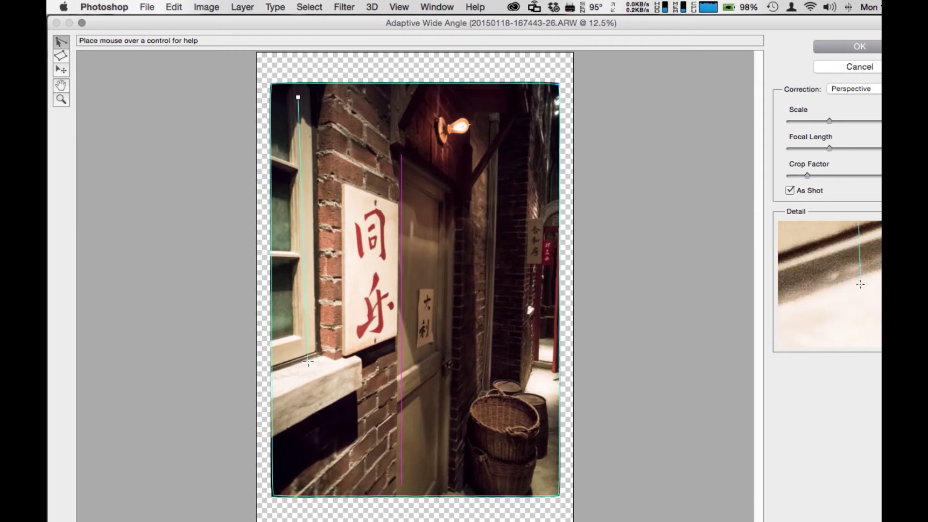
{"action": "left_click", "coordinate": [304, 356]}
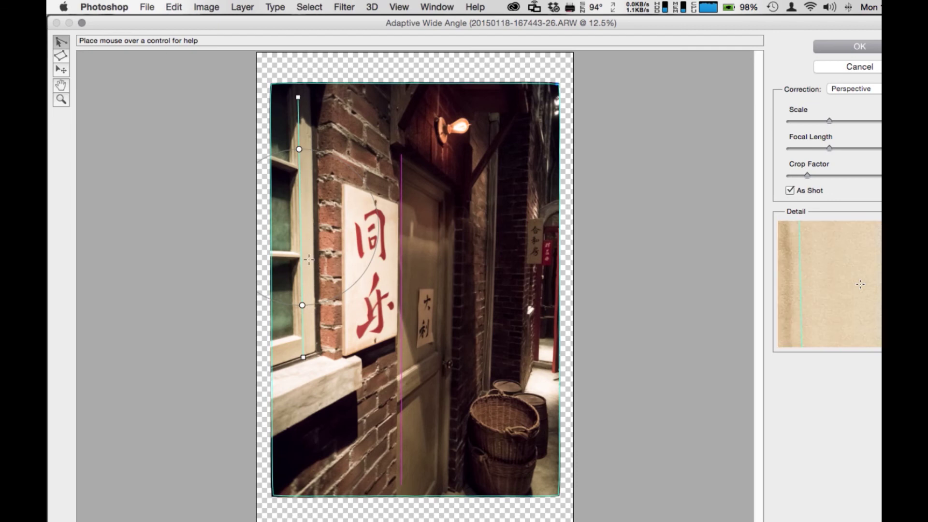
{"action": "left_click", "coordinate": [302, 149], "text": "shift"}
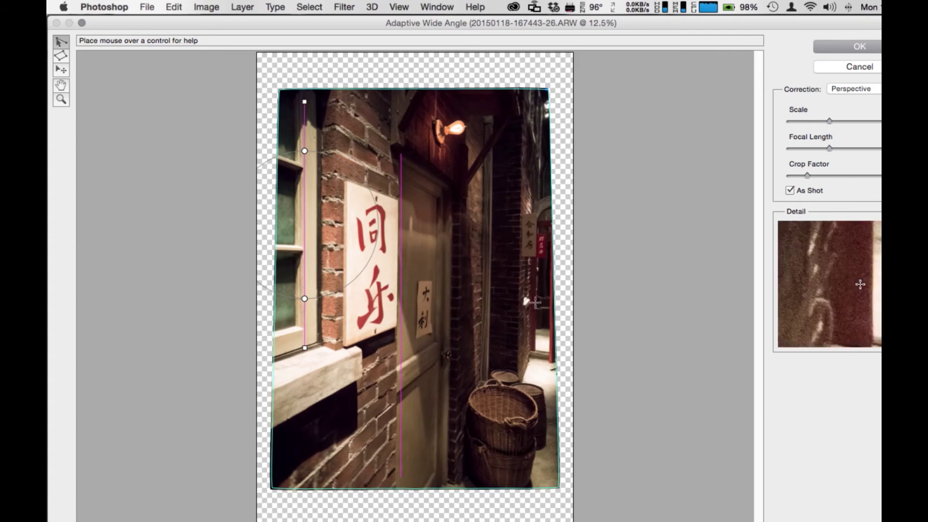
{"action": "left_click", "coordinate": [521, 151]}
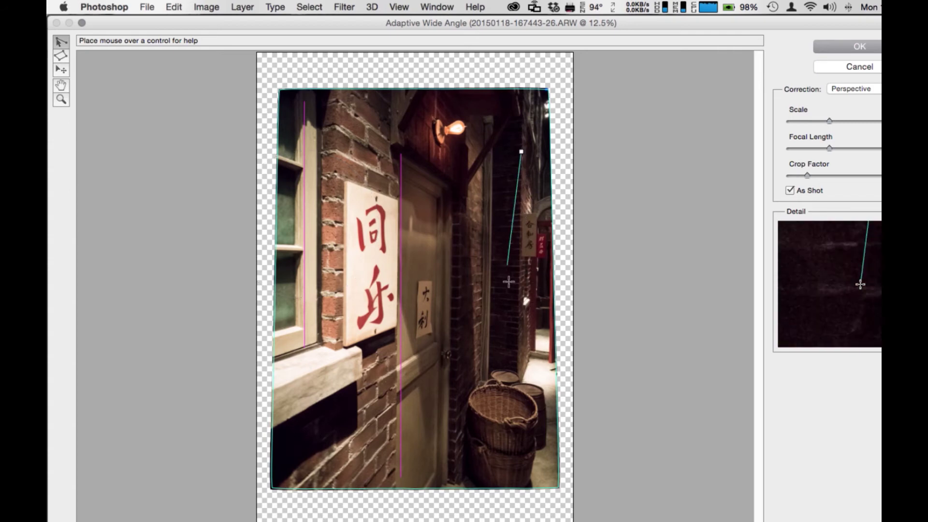
{"action": "left_click", "coordinate": [518, 382]}
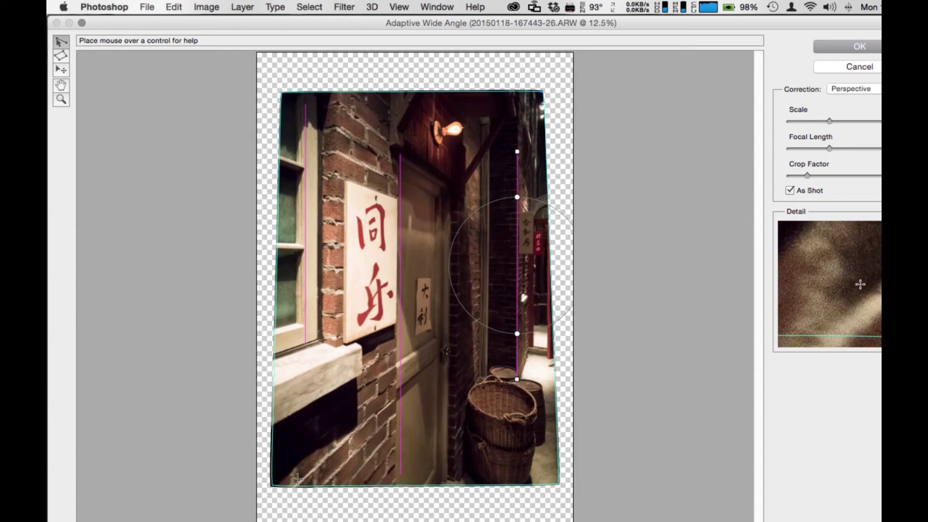
- Draw slanted constraints from the lower-left corner to the baskets and from above the sign to the small sign
{"action": "left_click", "coordinate": [300, 481]}
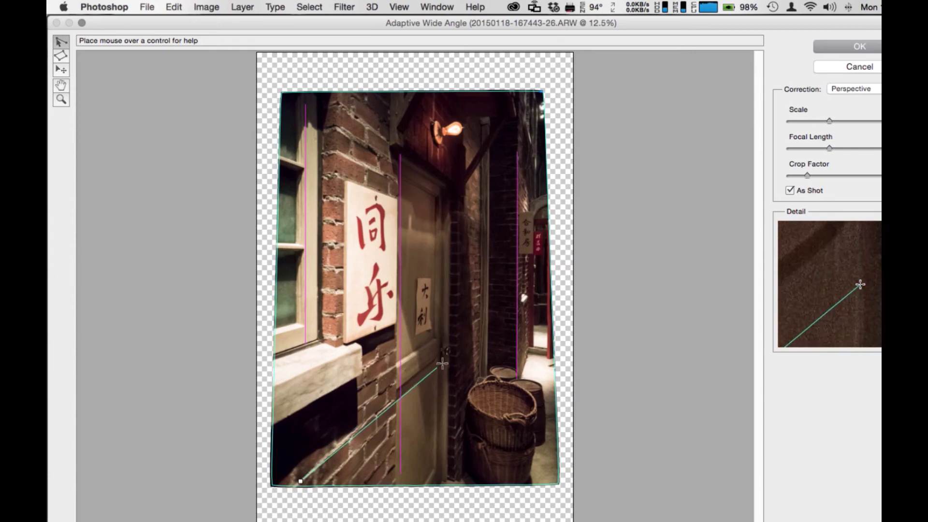
{"action": "left_click", "coordinate": [480, 326]}
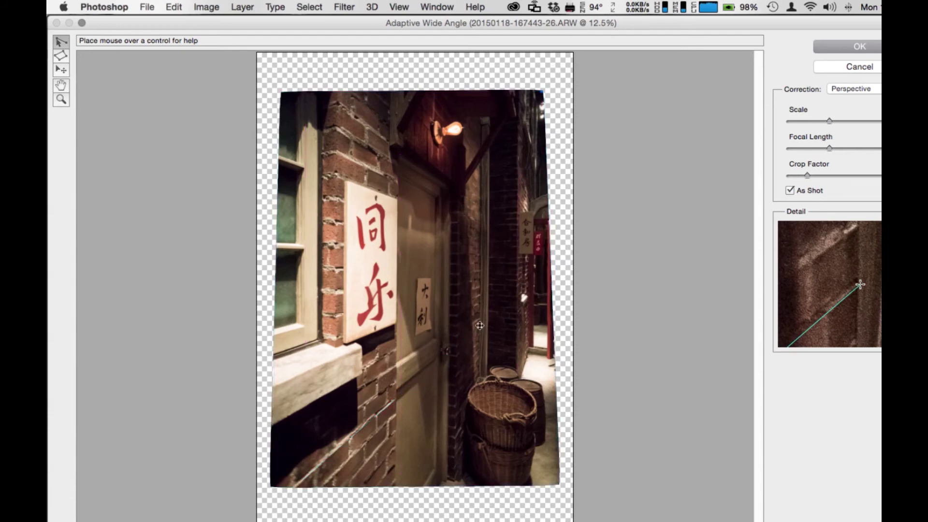
{"action": "left_click", "coordinate": [337, 150]}
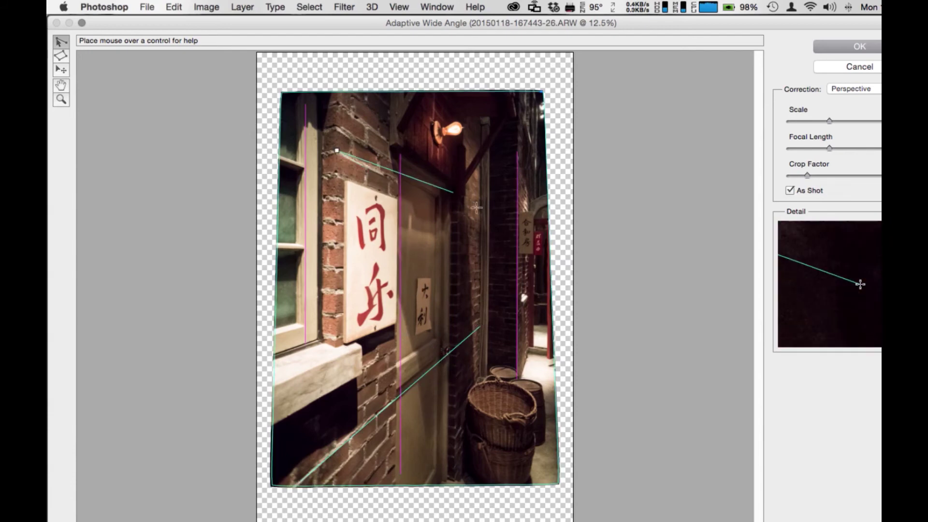
{"action": "left_click", "coordinate": [524, 242]}
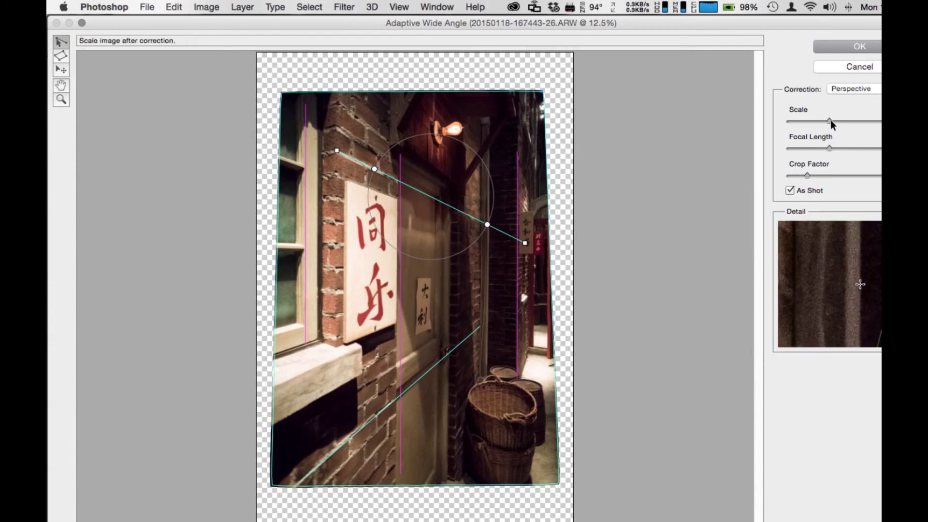
- Raise the Scale to 90% and apply the Adaptive Wide Angle correction
{"action": "mouse_move", "coordinate": [830, 119]}
{"action": "left_mouse_down"}
{"action": "mouse_move", "coordinate": [848, 121]}
{"action": "mouse_move", "coordinate": [838, 124]}
{"action": "left_mouse_up"}
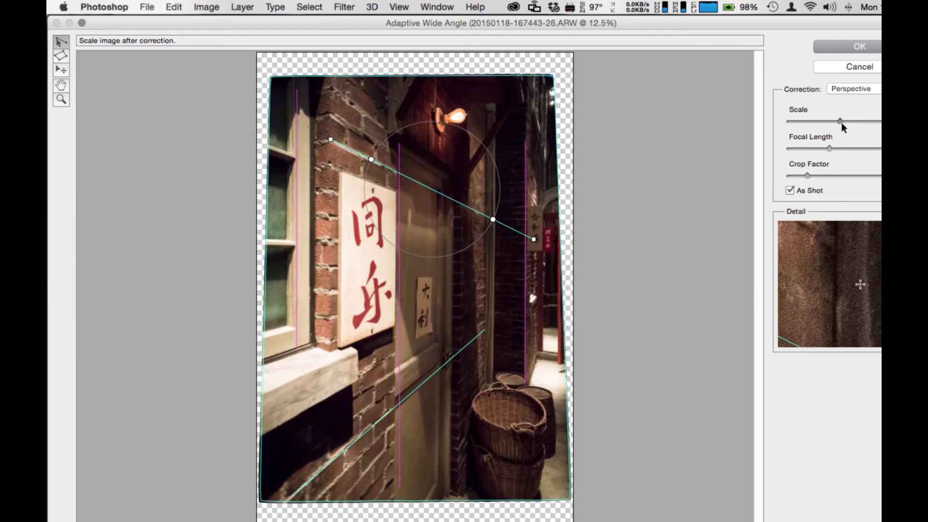
{"action": "left_click_drag", "start_coordinate": [841, 123], "coordinate": [842, 124]}
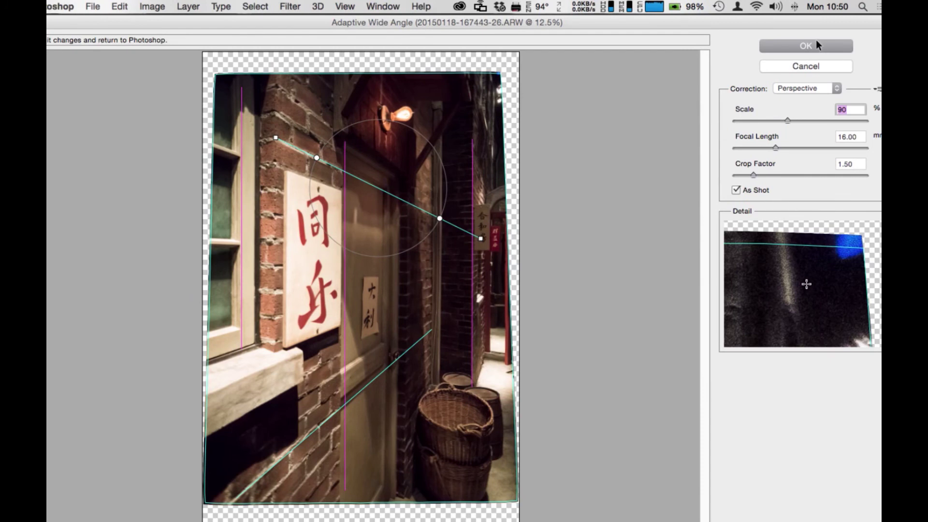
{"action": "left_click", "coordinate": [815, 42]}
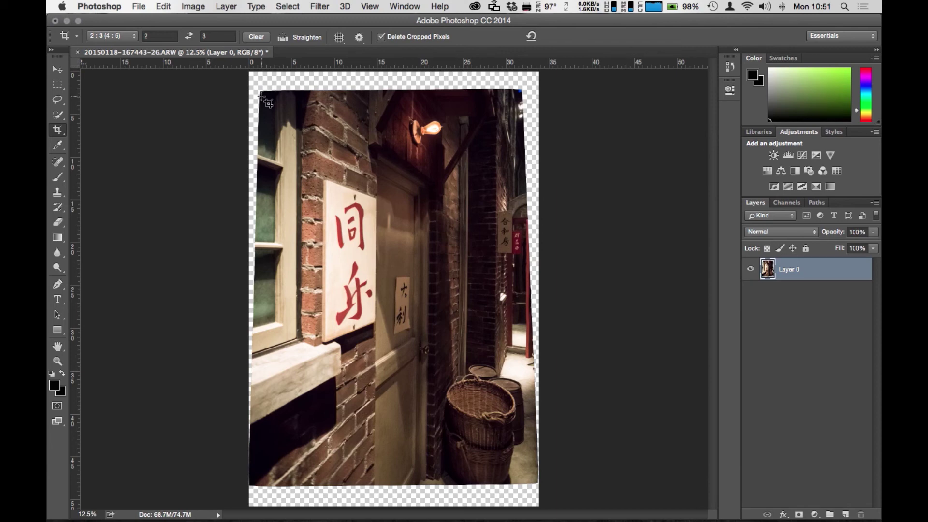
- Drag a 2:3 crop box inside the transparent edges and commit the crop
{"action": "left_click_drag", "start_coordinate": [262, 95], "coordinate": [521, 500]}
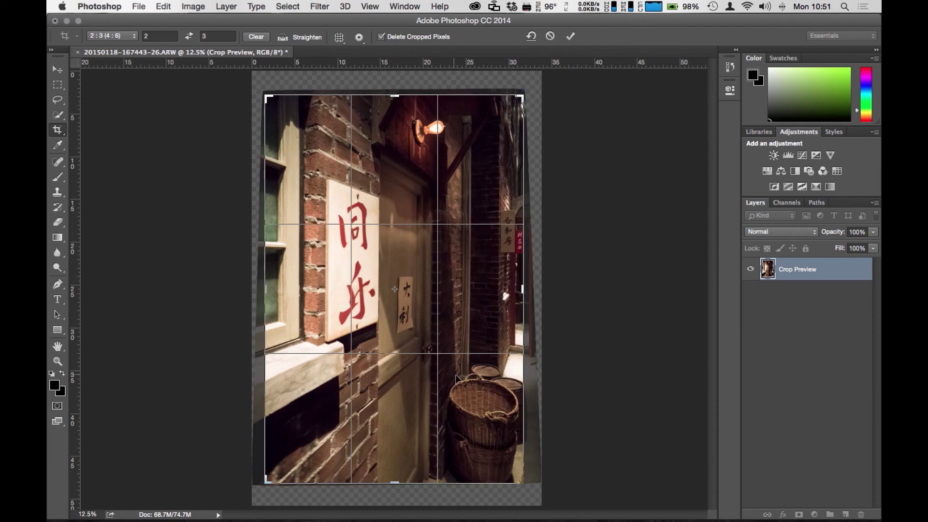
{"action": "key", "text": "Return"}
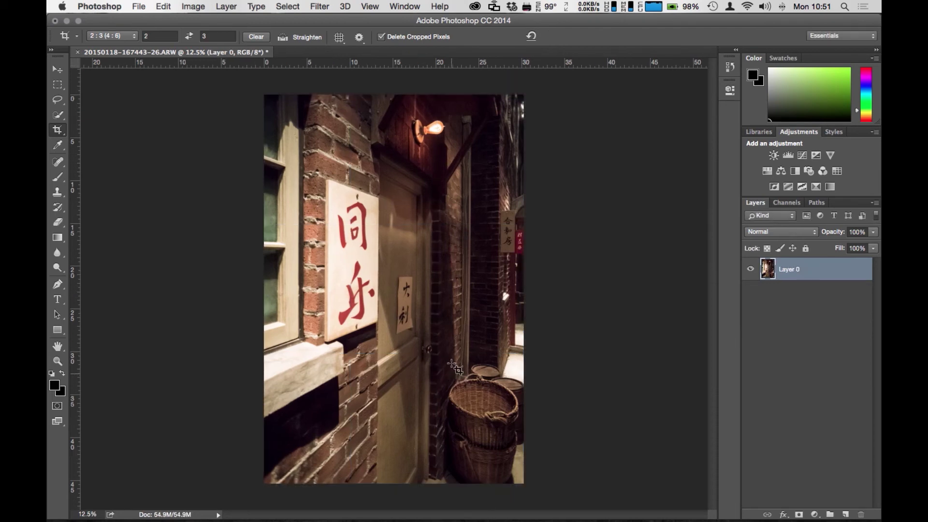
{"action": "left_click", "coordinate": [729, 91]}
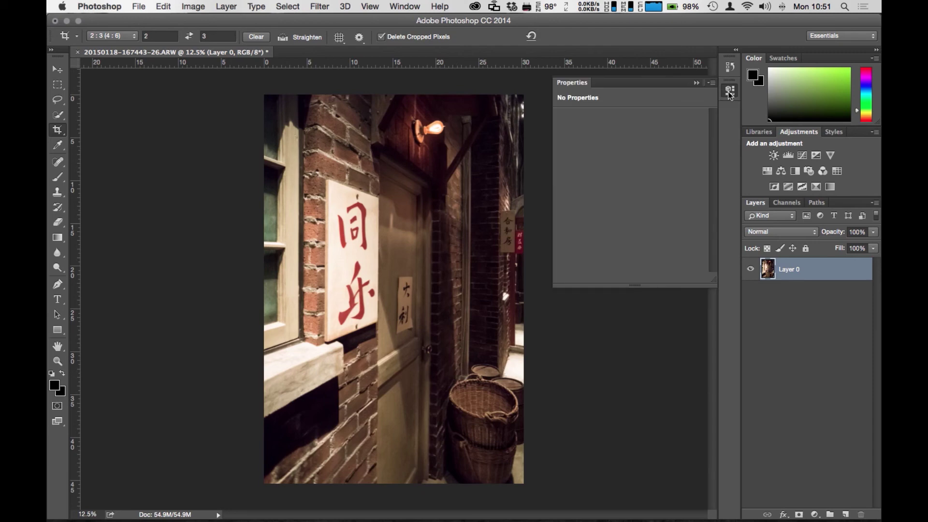
- In History, toggle four times between the Open and Crop states, finishing on Crop
{"action": "left_click", "coordinate": [730, 71]}
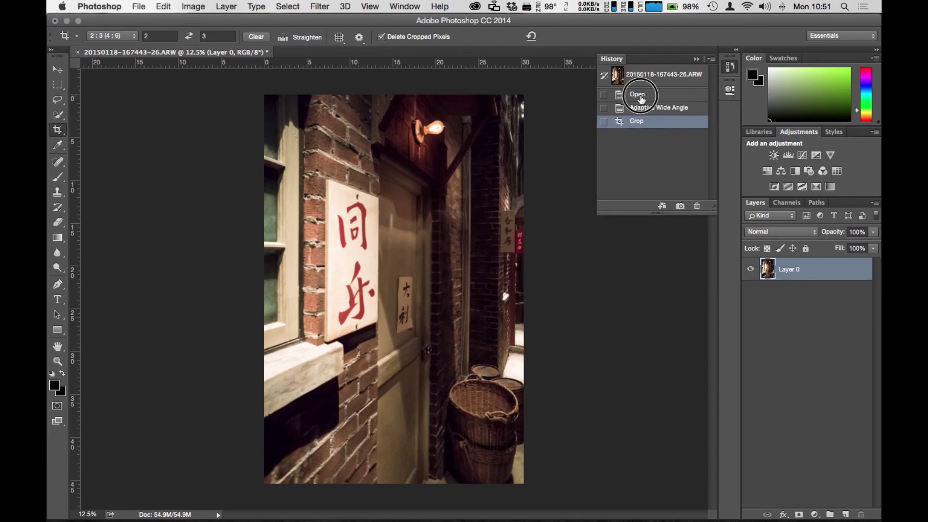
{"action": "left_click", "coordinate": [642, 95]}
{"action": "left_click", "coordinate": [638, 122]}
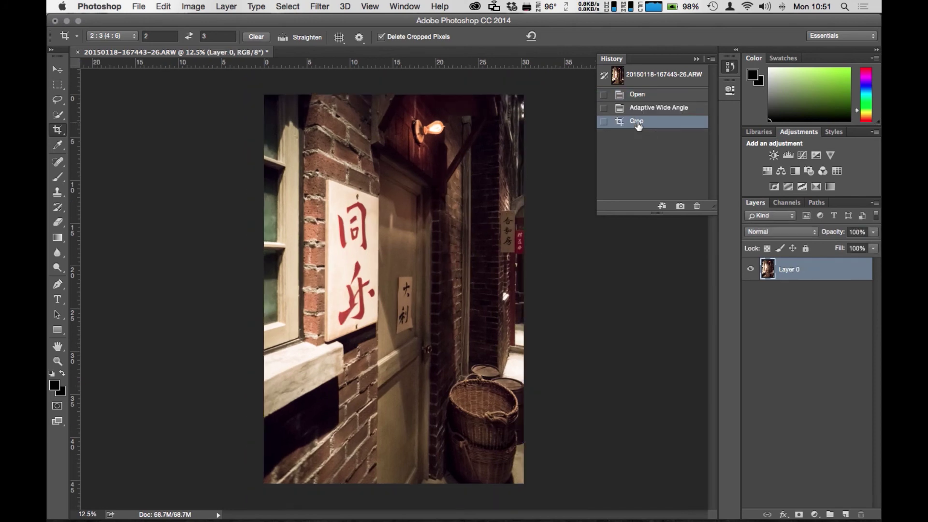
{"action": "left_click", "coordinate": [632, 95]}
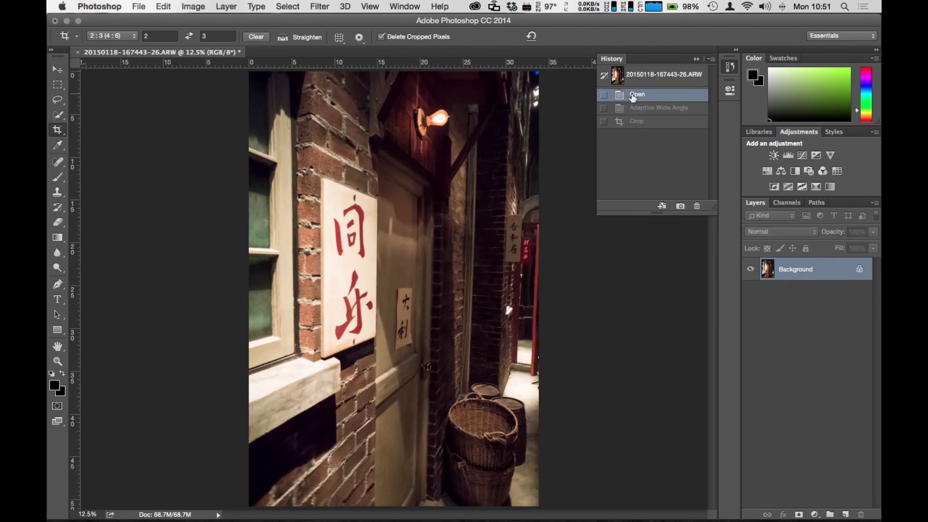
{"action": "left_click", "coordinate": [638, 121]}
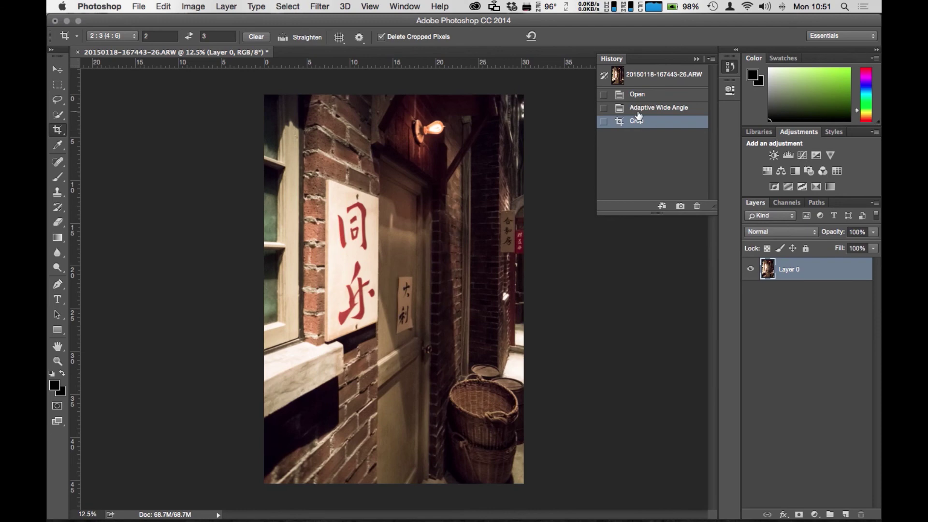
{"action": "left_click", "coordinate": [631, 96]}
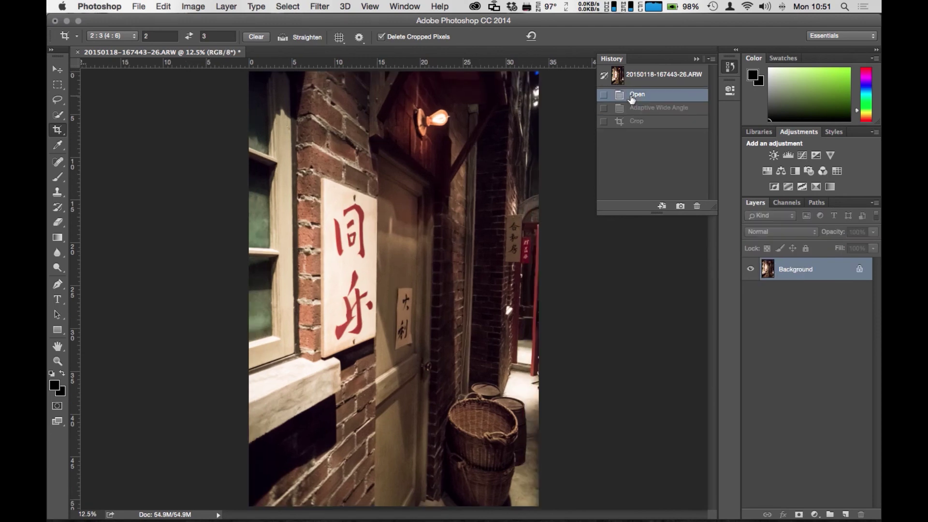
{"action": "left_click", "coordinate": [635, 125]}
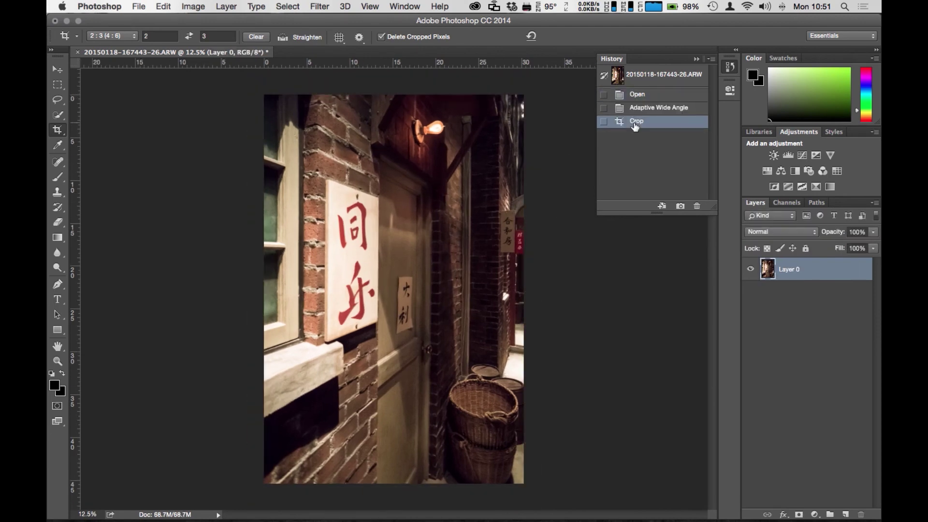
{"action": "left_click", "coordinate": [638, 95]}
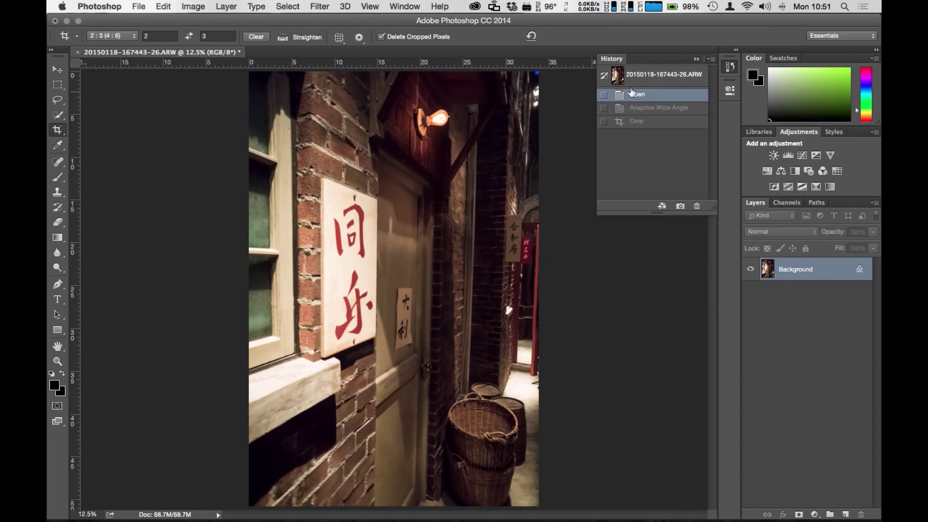
{"action": "left_click", "coordinate": [648, 121]}
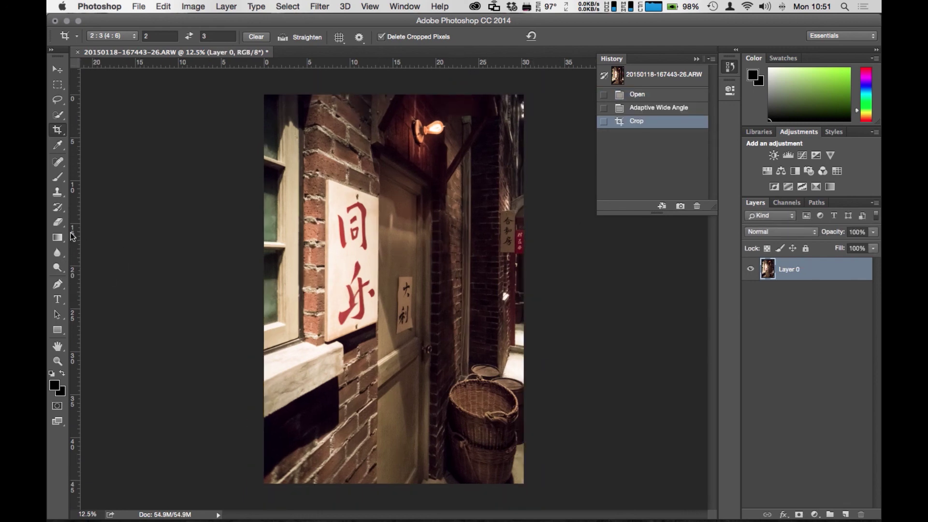
{"action": "left_click_drag", "start_coordinate": [73, 234], "coordinate": [547, 248]}
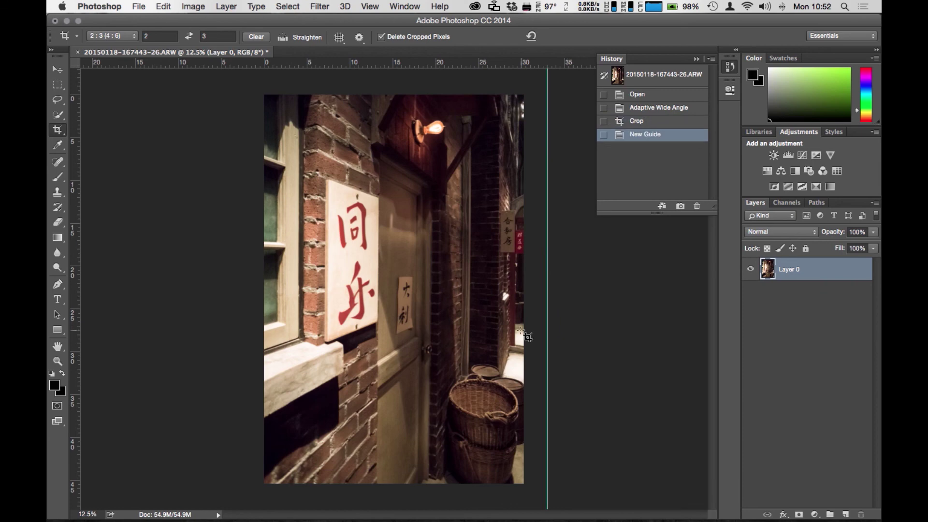
{"action": "key", "text": "super+z"}
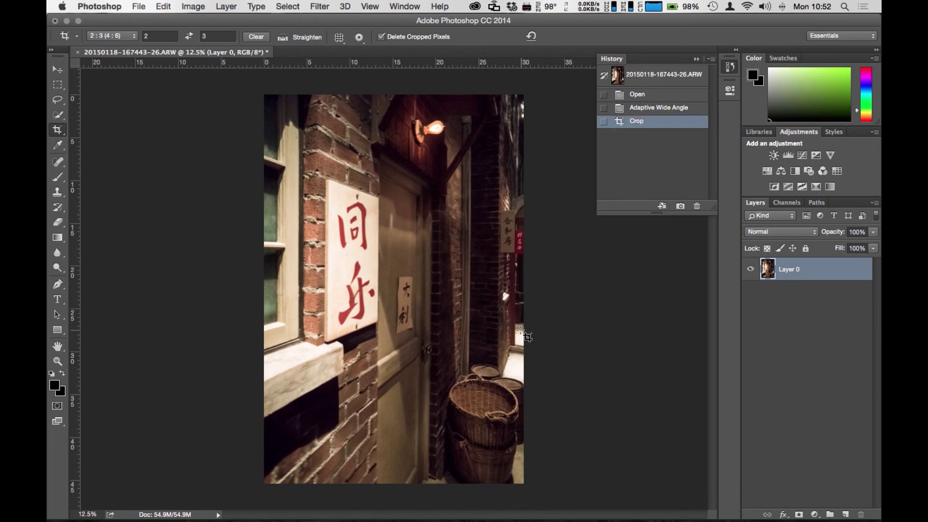